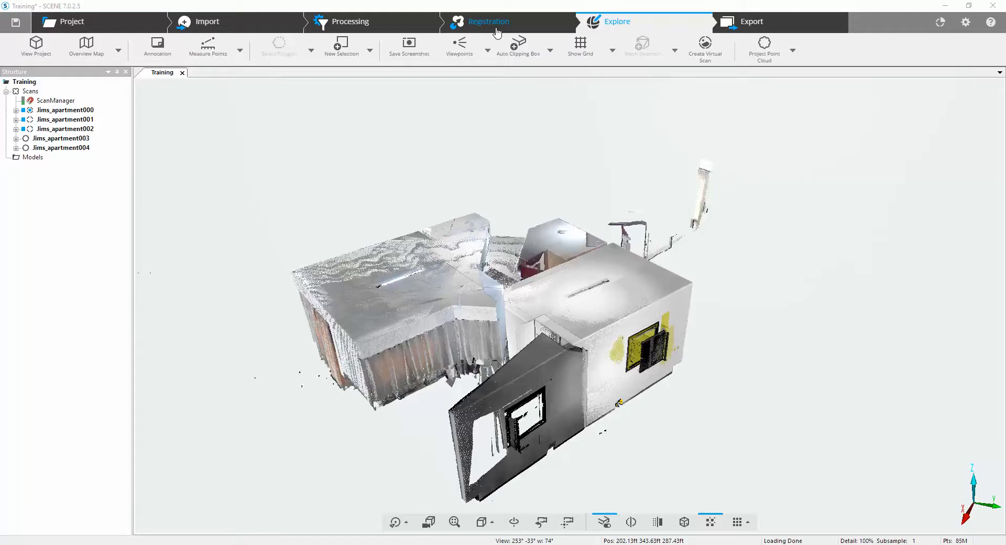
- Switch the program to its alternative user interface through the application settings
click(965, 25)
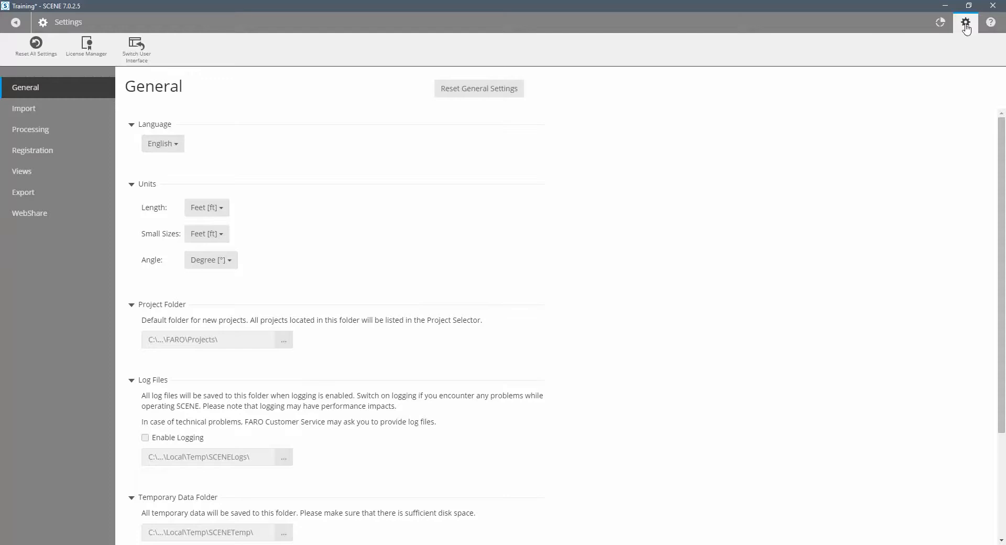
click(145, 46)
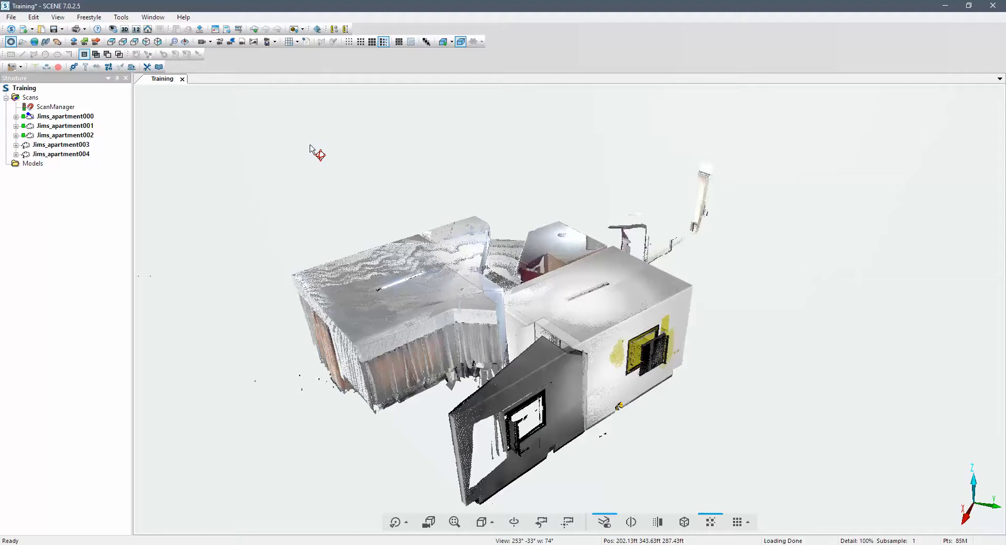
click(246, 153)
- Lock the ScanManager of the Scans cluster
click(57, 108)
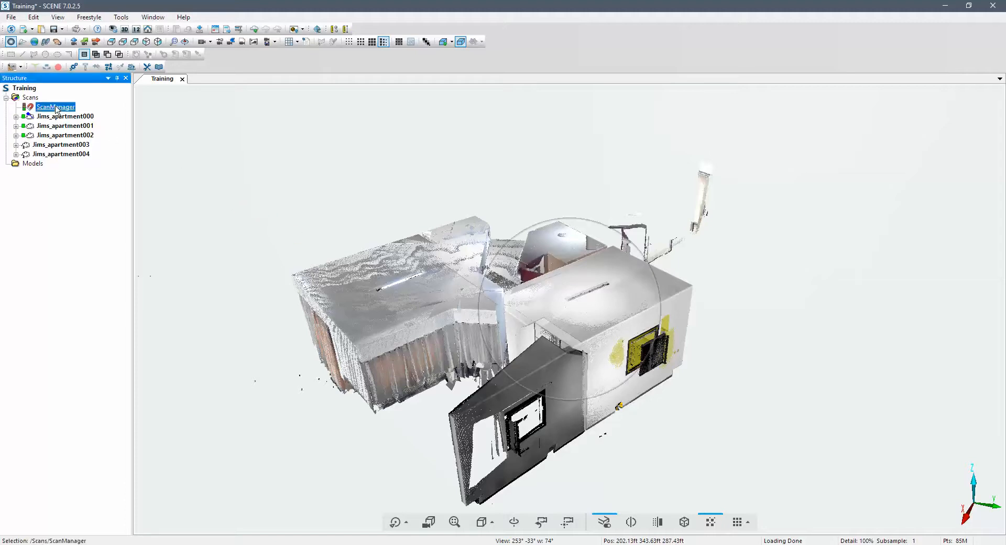
right_click(57, 109)
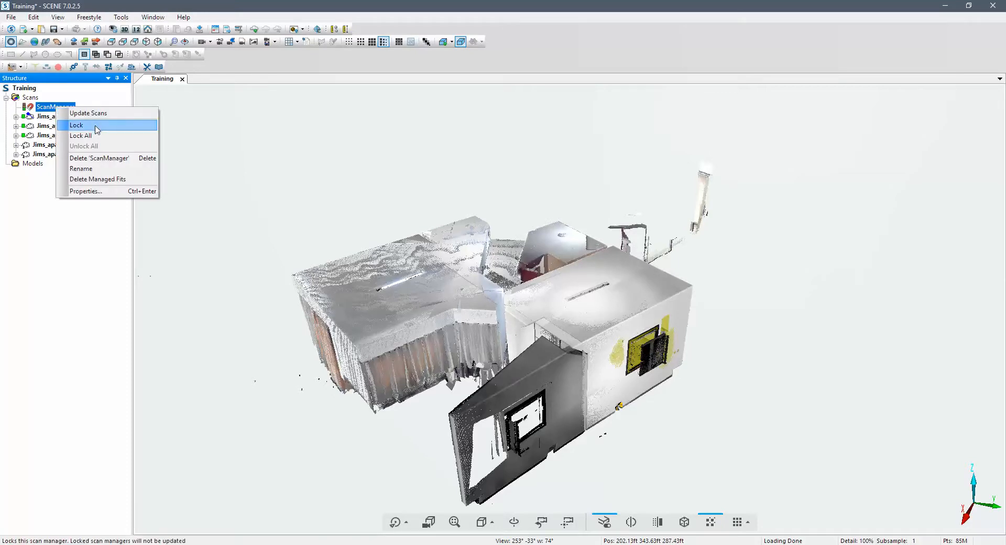
click(96, 128)
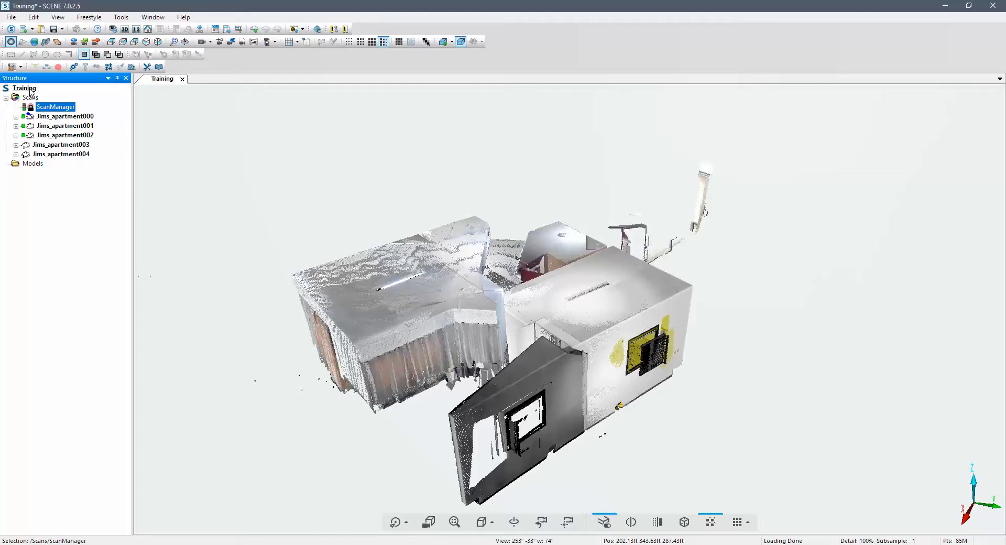
- Create a new cluster named Control directly under the Training project
right_click(30, 92)
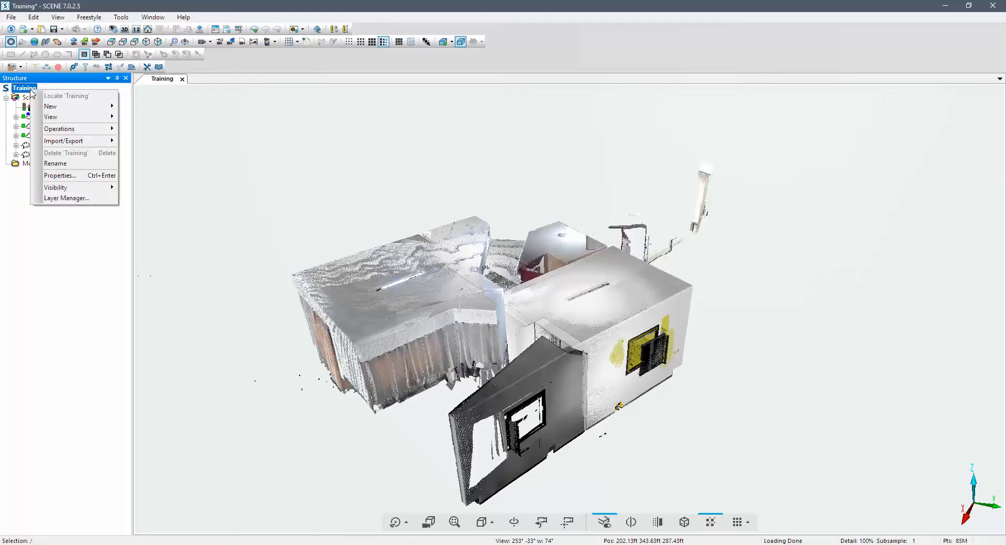
mouse_move(79, 111)
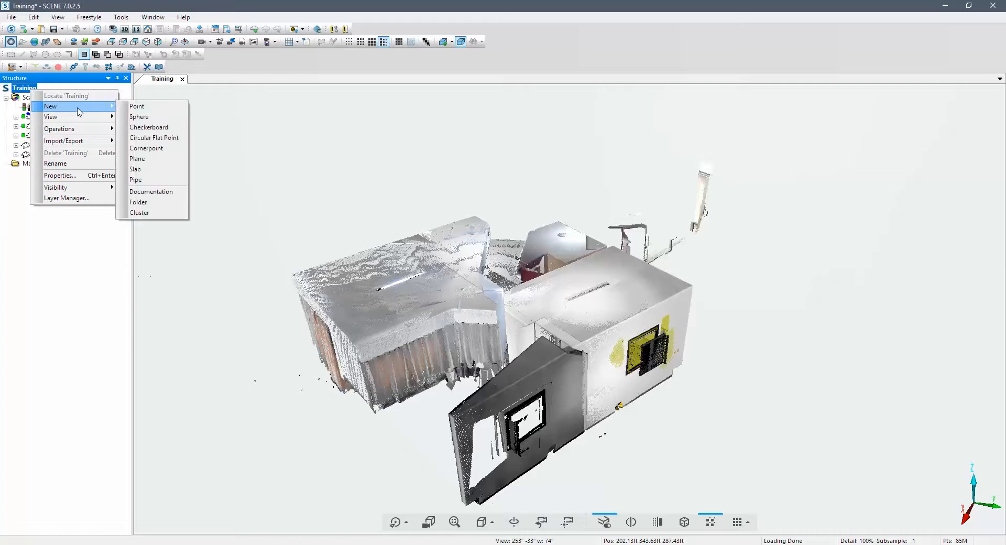
click(160, 213)
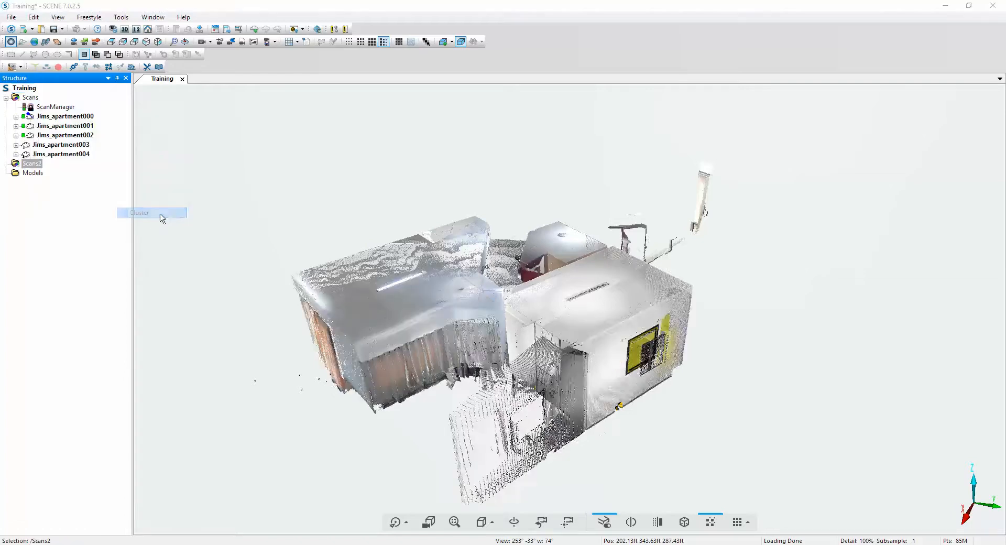
text(Contr)
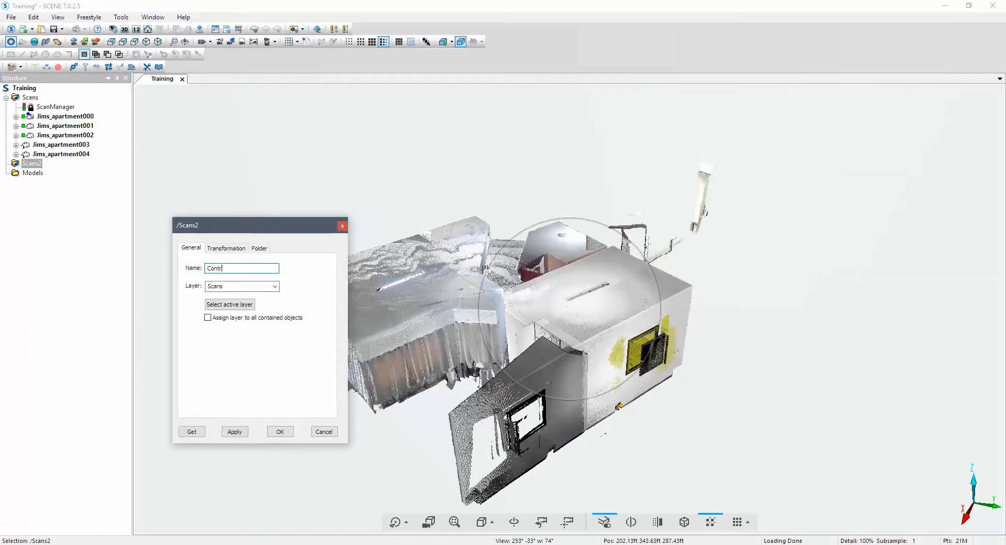
text(ol)
key(Return)
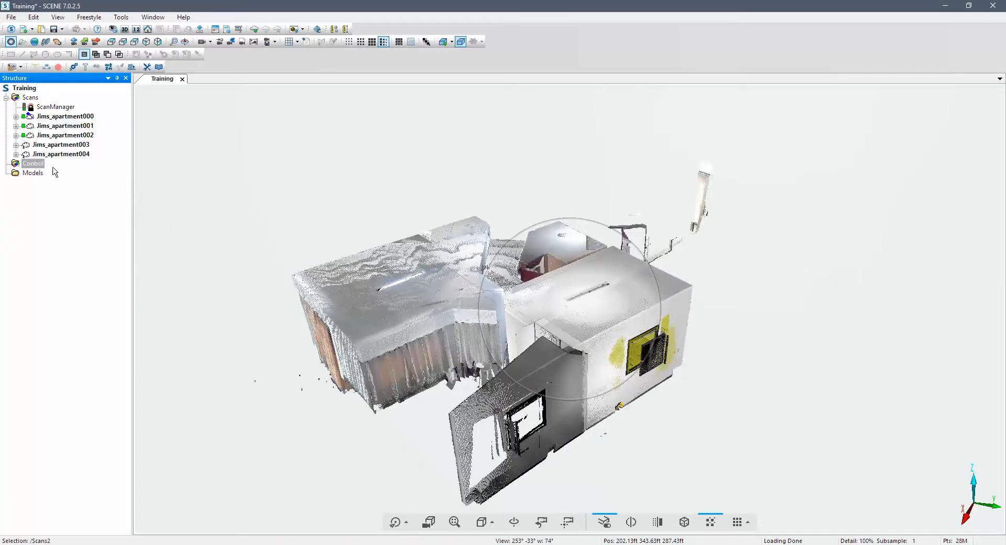
- Move the Scans cluster into the Control cluster and expand Control in the structure tree
click(31, 98)
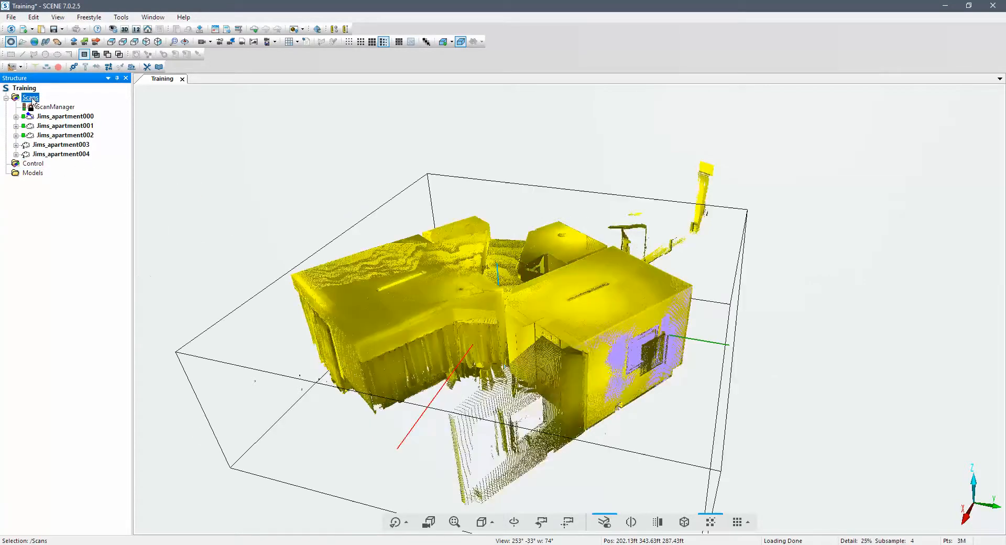
drag(32, 99, 36, 166)
key(Return)
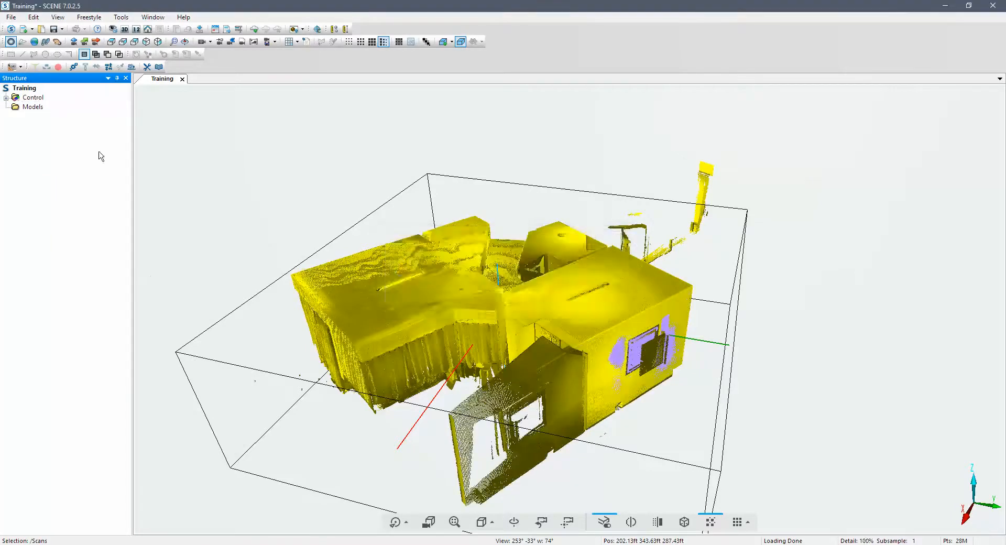
click(6, 97)
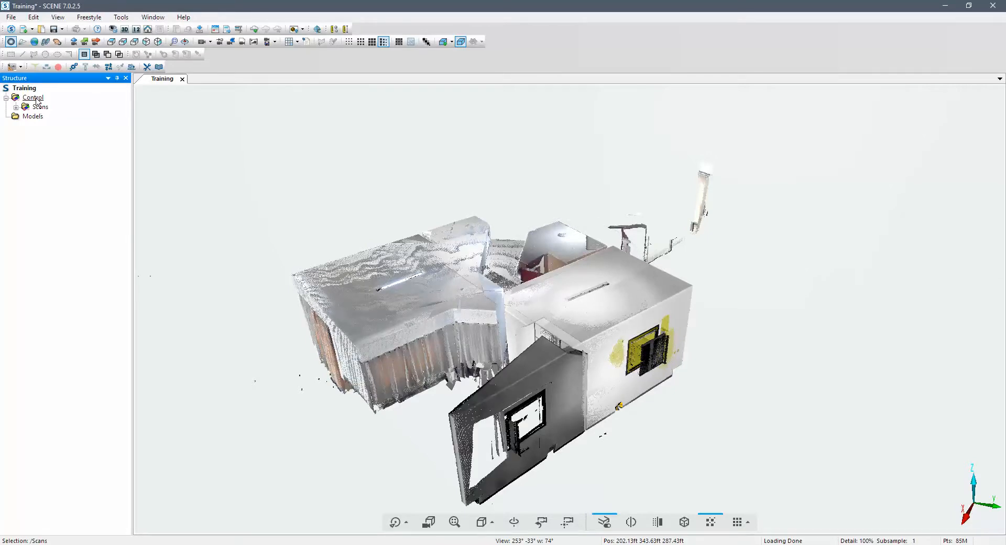
- Import the surveyed points from the Control CSV file on workspace level and expand the References folder
click(11, 18)
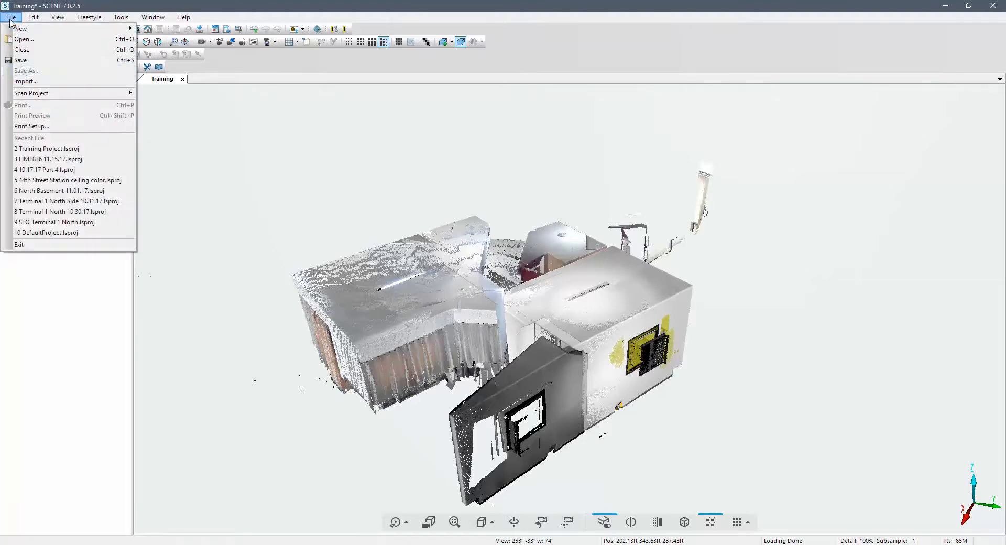
click(32, 82)
click(463, 272)
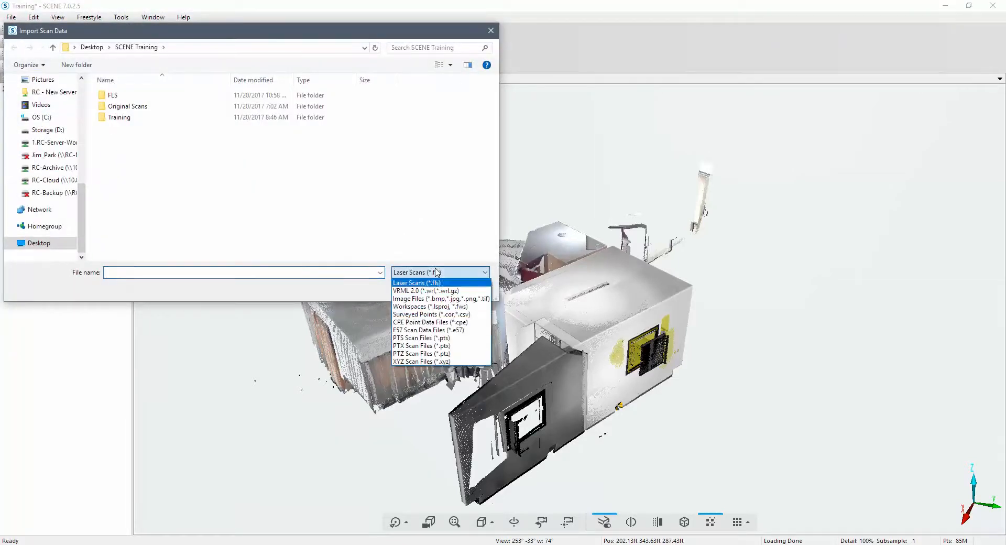
click(448, 314)
click(117, 127)
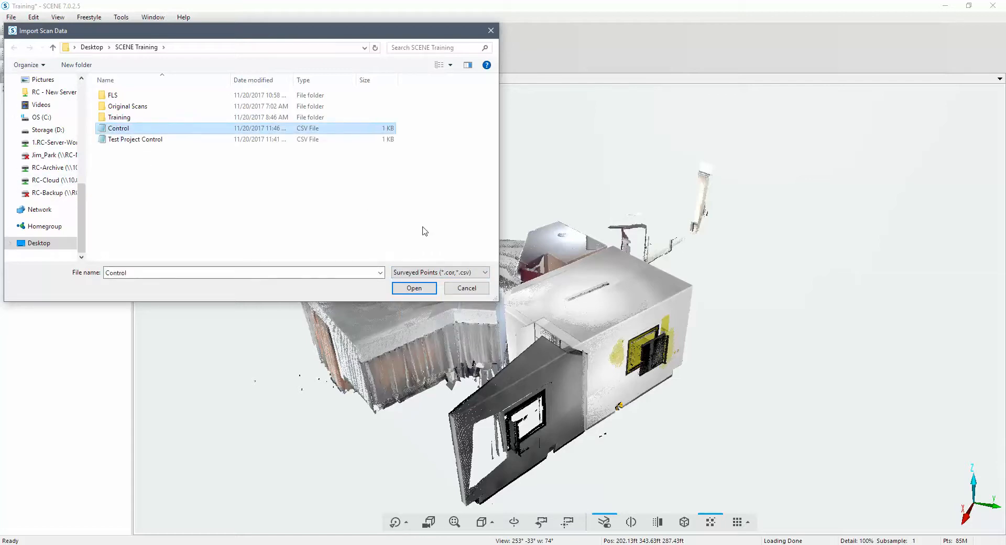
click(410, 293)
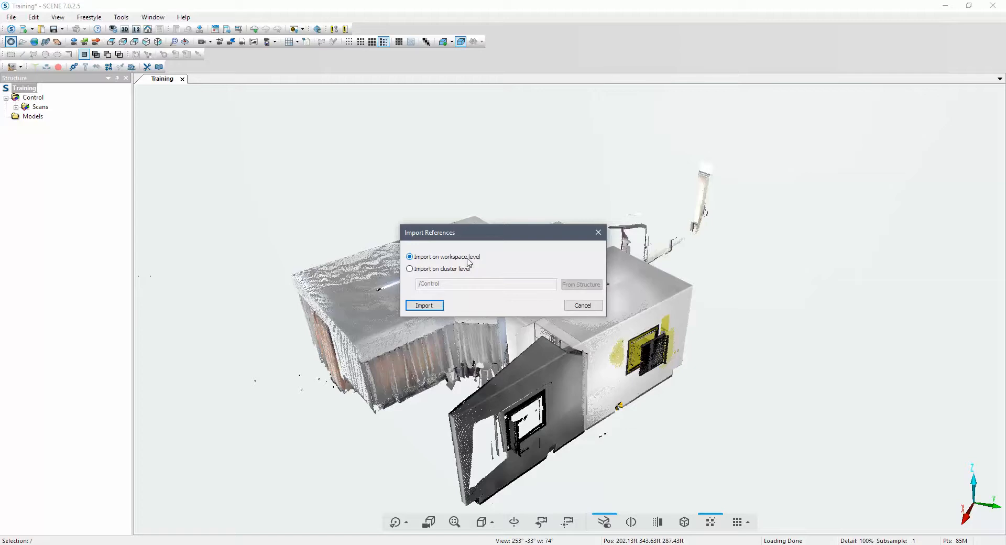
click(432, 308)
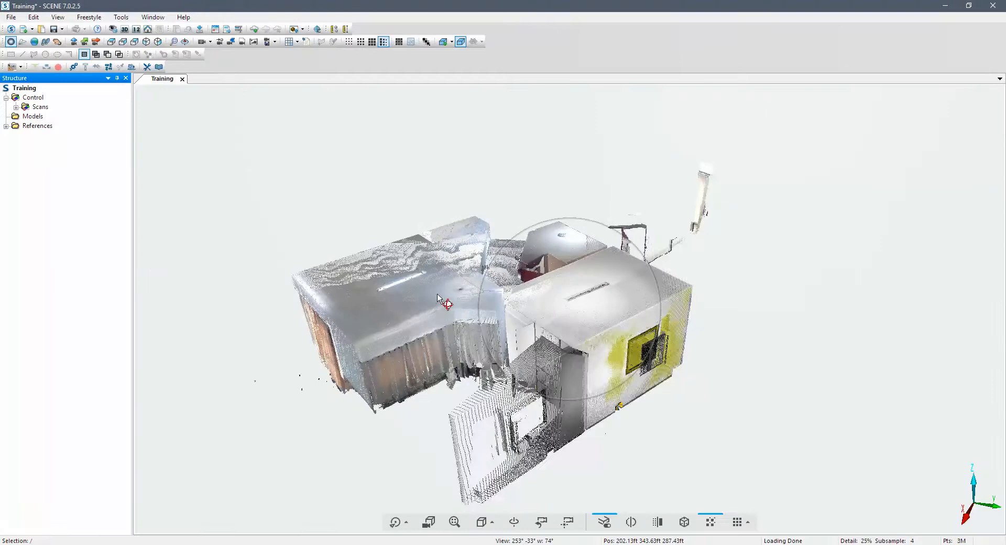
click(6, 126)
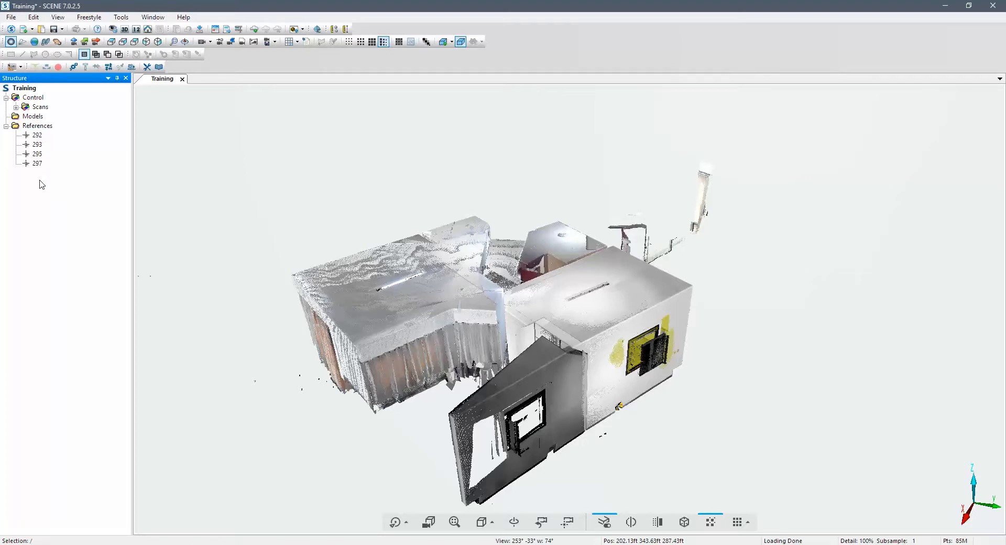
- Run Place Scans on the Control cluster in Target Based mode with correspondence search enabled and principal directions of scans disabled
right_click(33, 99)
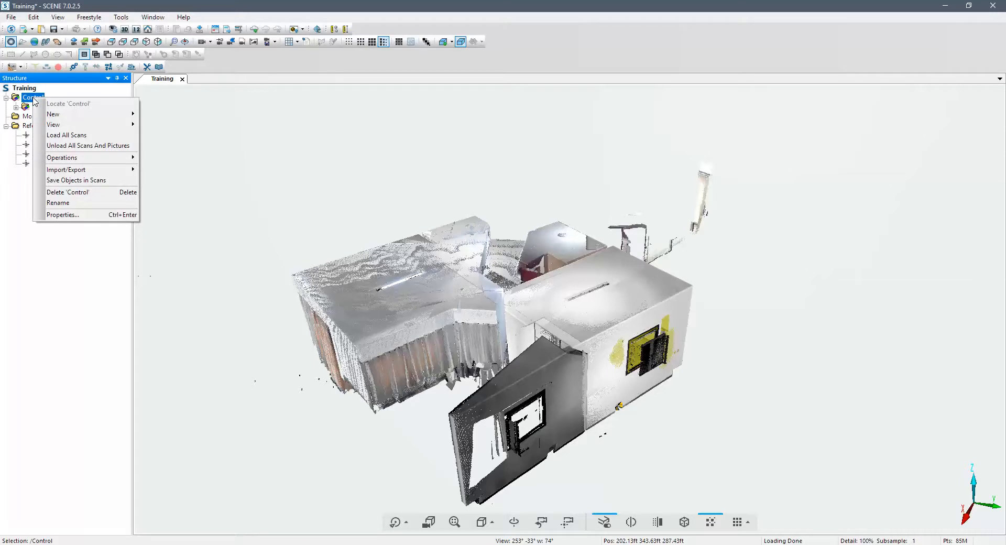
mouse_move(90, 163)
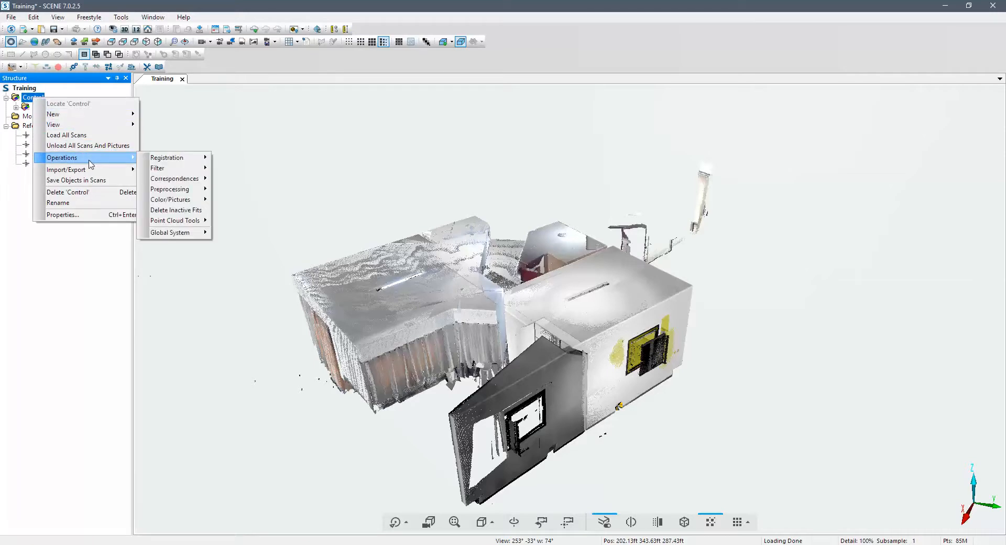
mouse_move(159, 161)
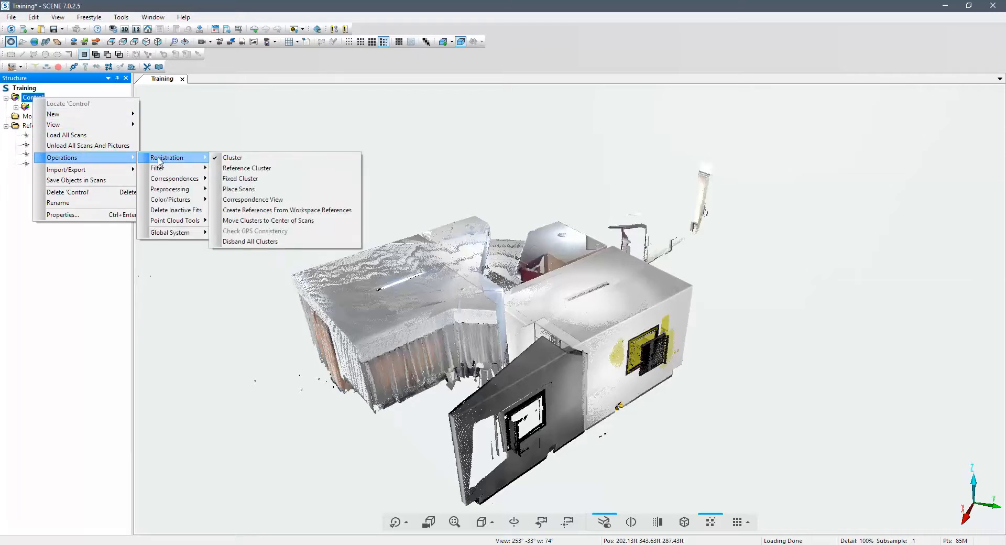
click(264, 189)
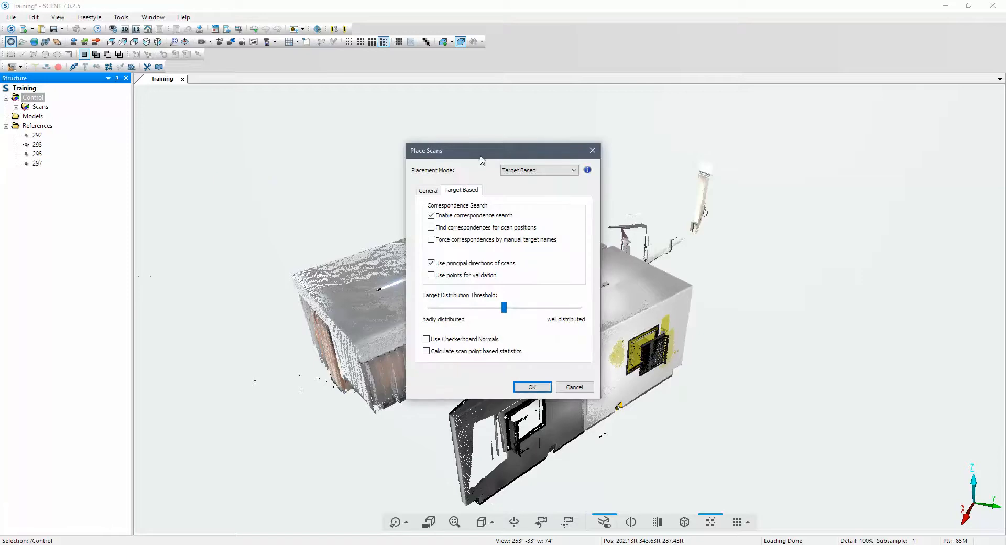
mouse_move(554, 177)
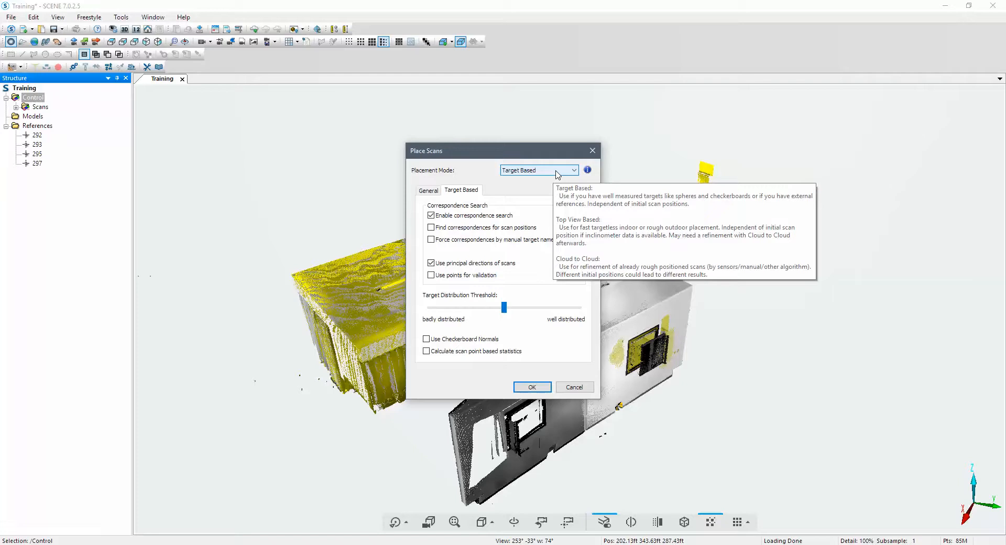
click(429, 192)
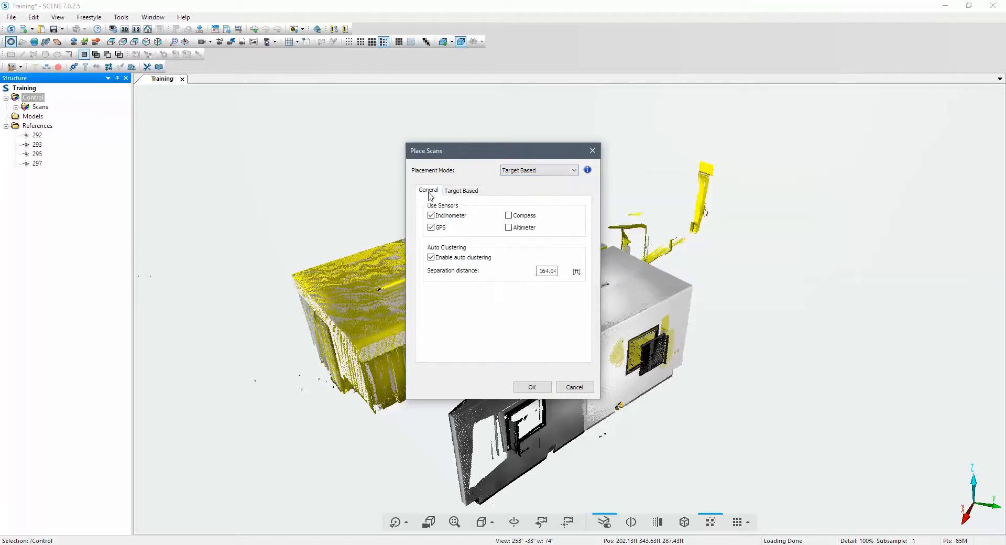
mouse_move(431, 230)
click(465, 192)
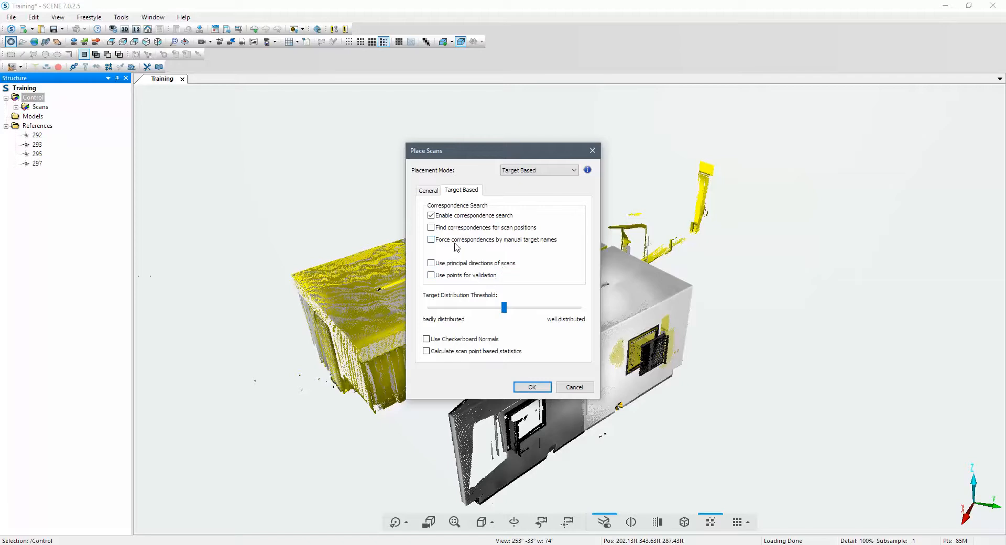
click(532, 386)
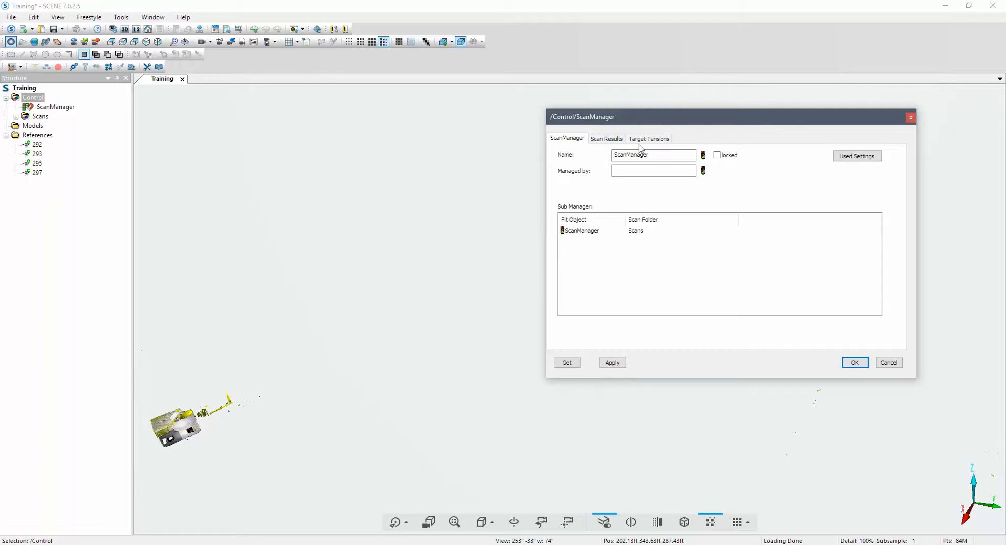
- Review the target tensions in the Control cluster's ScanManager, widening the distance error column, and close the dialog
click(661, 143)
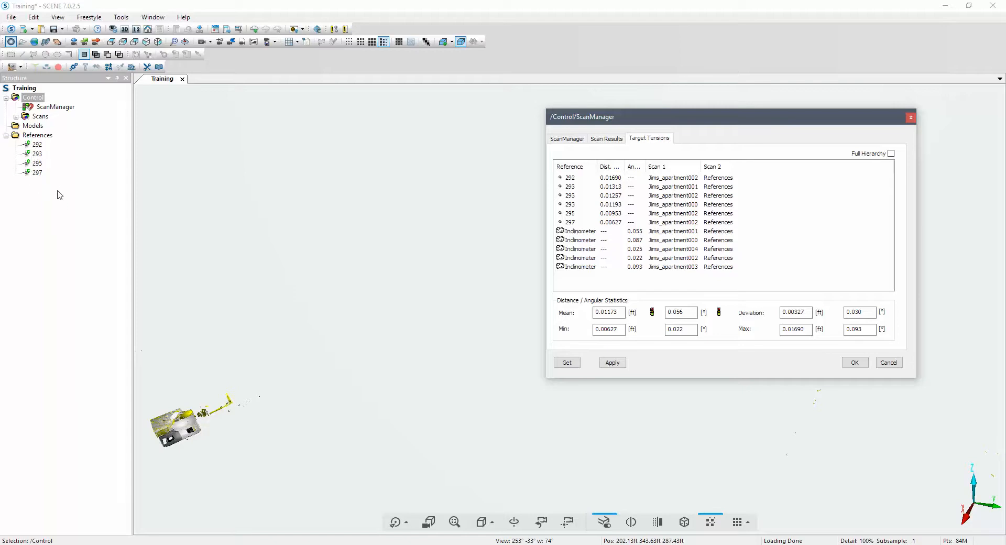
drag(35, 144, 523, 191)
right_click(573, 179)
click(628, 195)
click(613, 362)
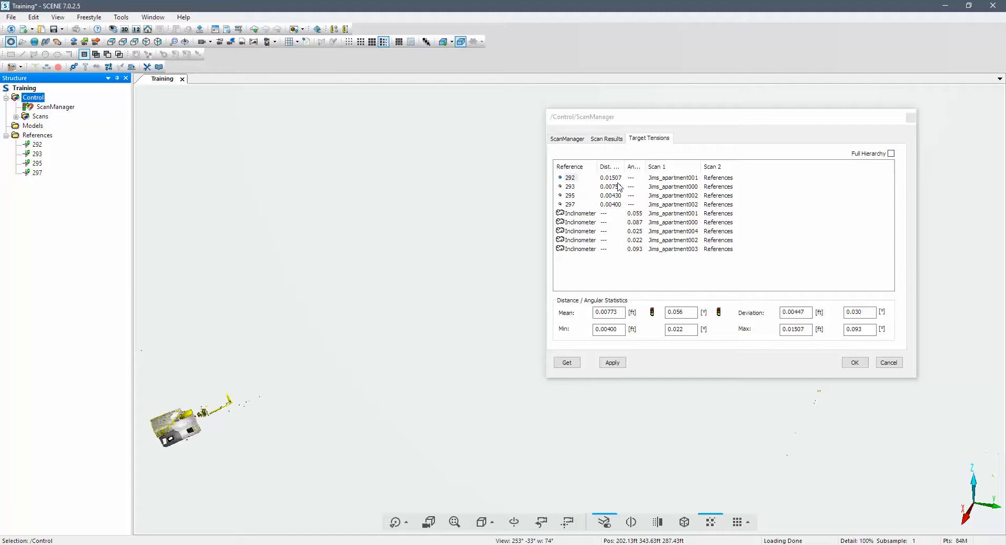
drag(626, 167, 650, 166)
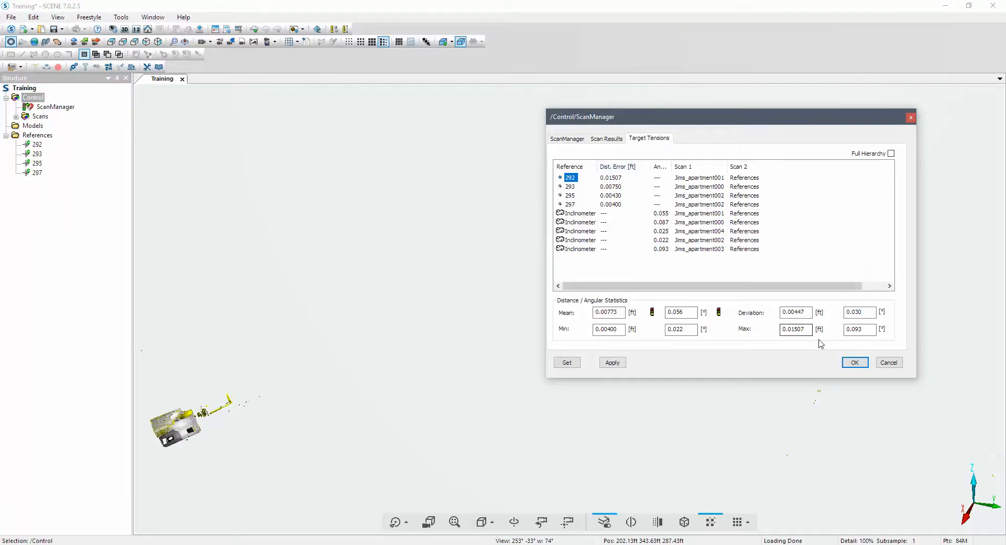
click(855, 363)
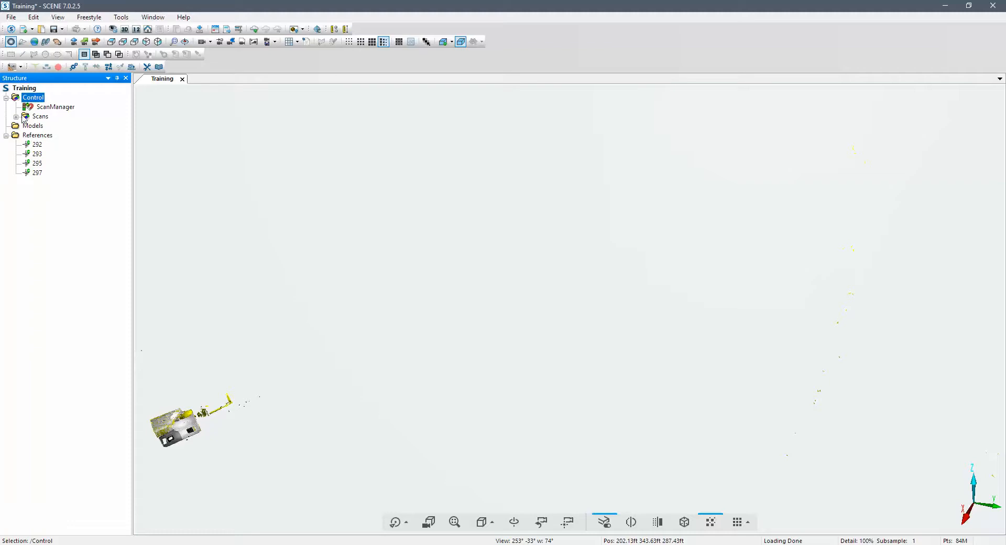
- Expand Scans, apartment scan 000 and its AutoFeatures down to the checkerboards in the first checkerboard container
click(16, 116)
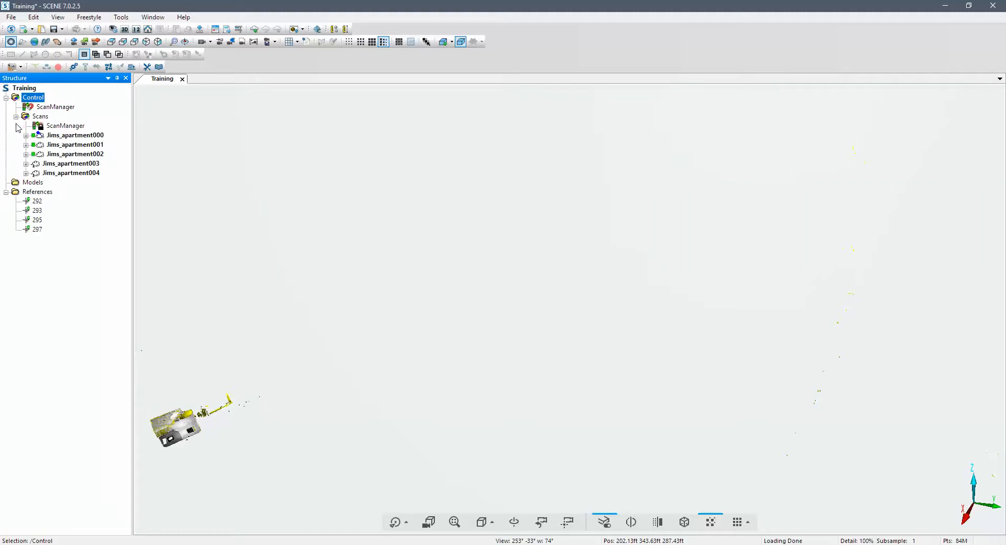
click(25, 136)
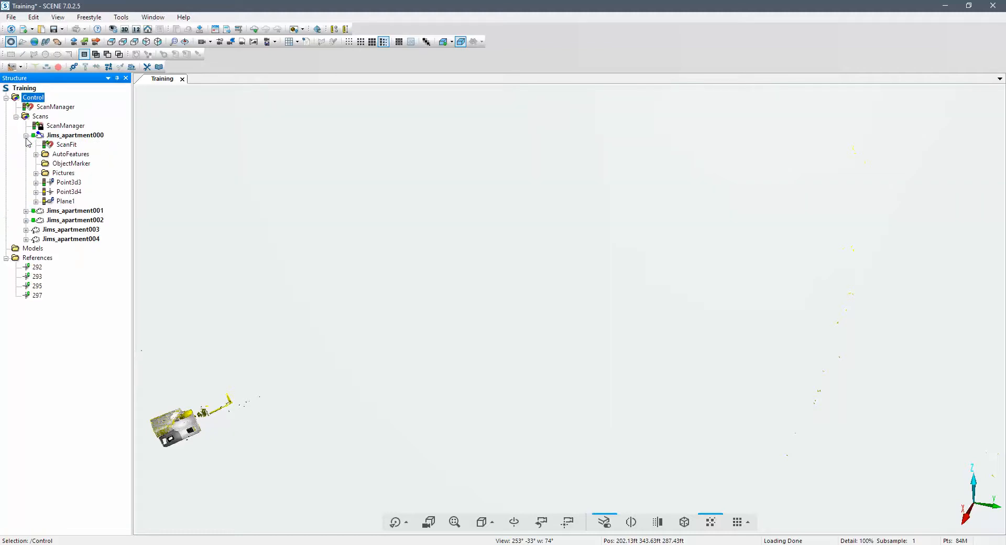
click(36, 154)
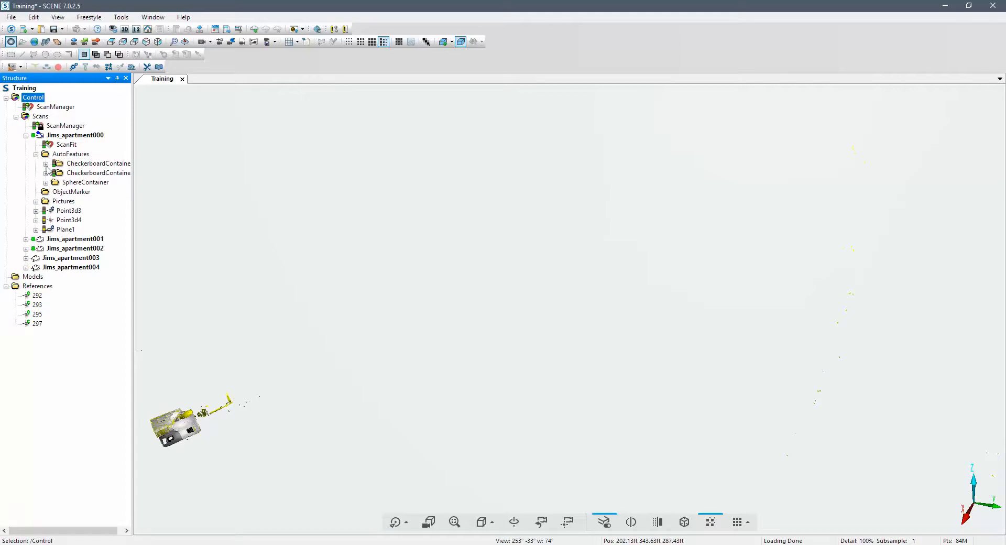
click(46, 164)
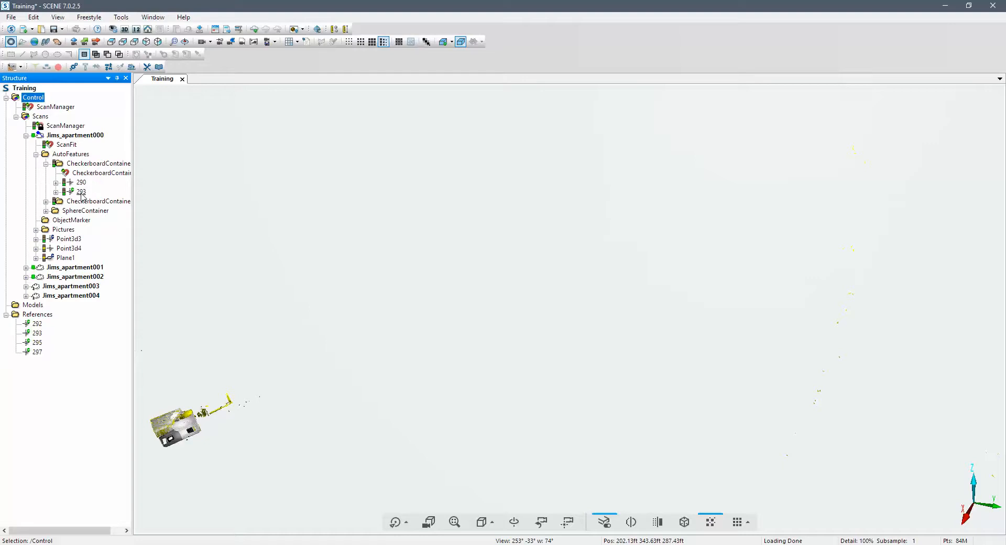
- Open the view of apartment scan 000, inspect checkerboard 293's position and general properties, and close them without changes
double_click(71, 137)
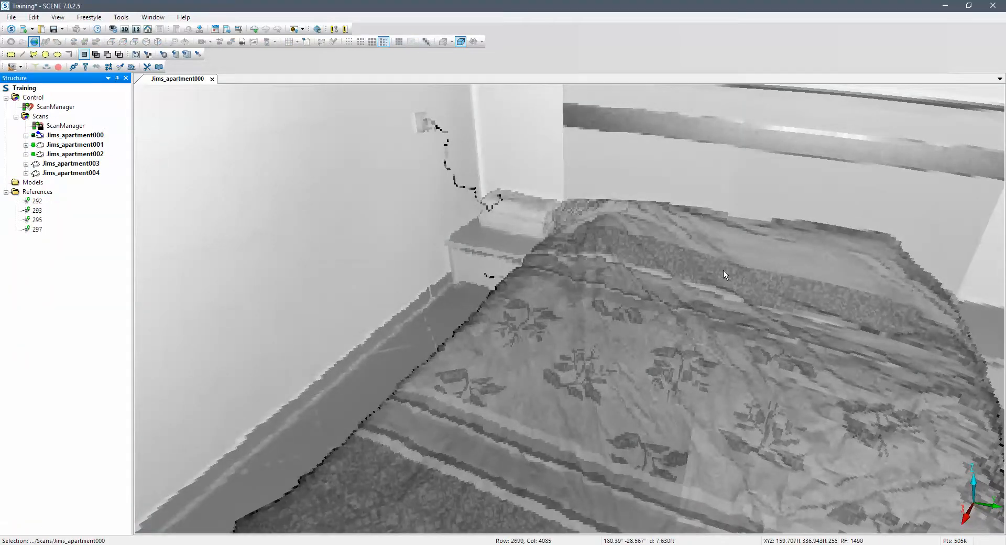
drag(777, 297, 507, 237)
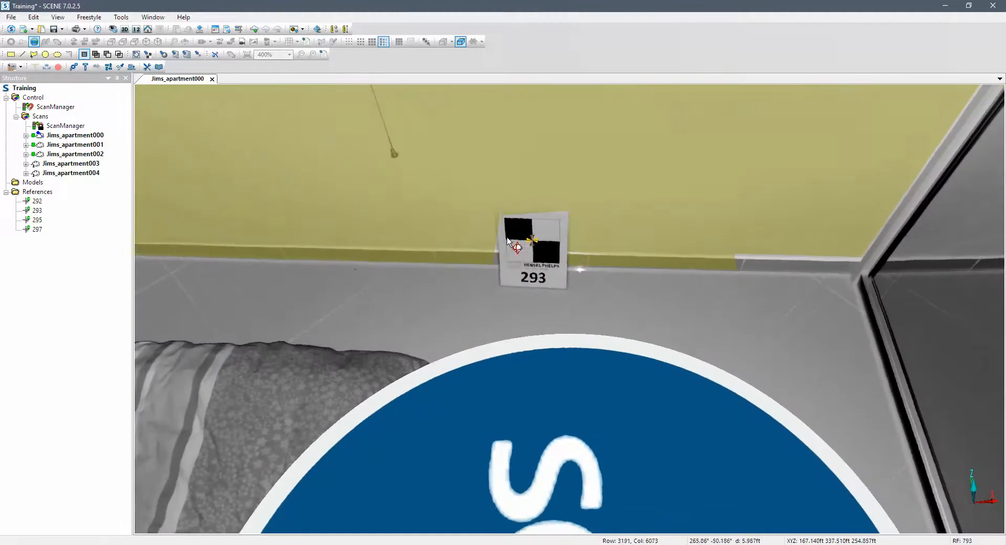
double_click(530, 239)
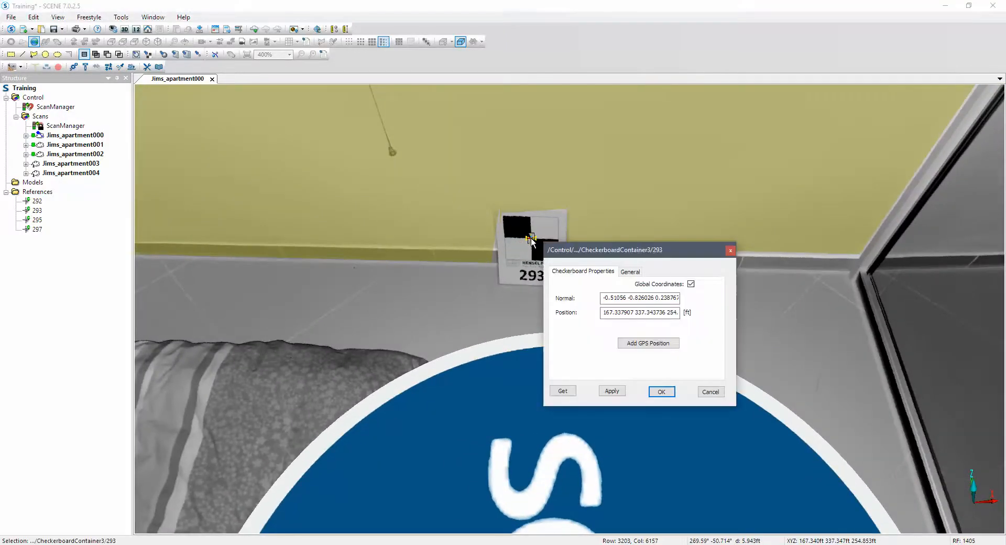
click(629, 272)
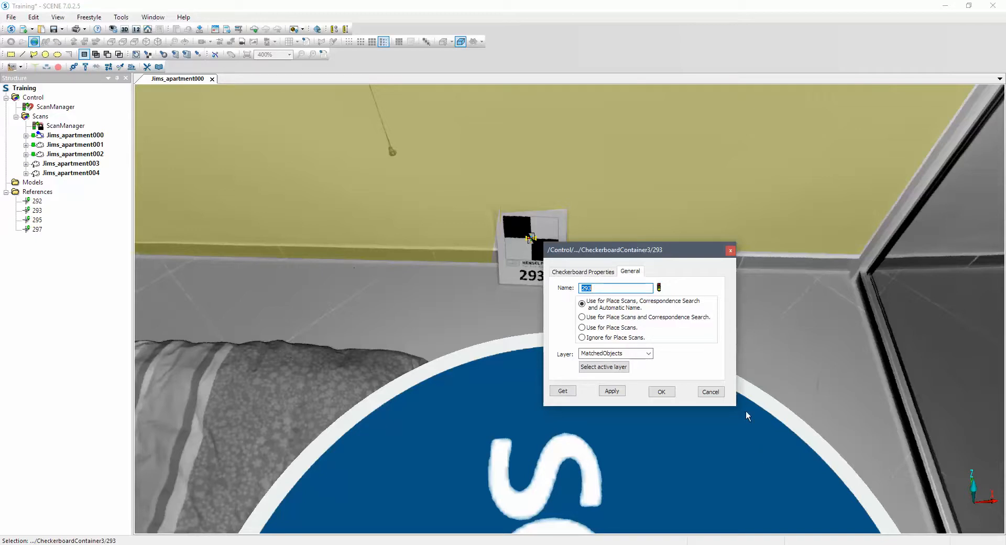
click(713, 391)
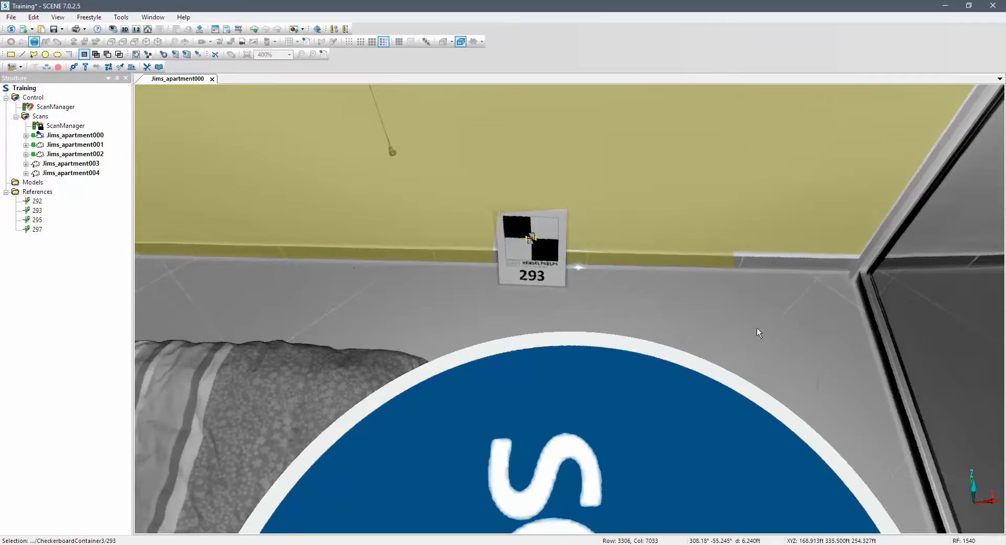
- Open a 3D view of the whole workspace and look at the registered scans from the top
click(125, 29)
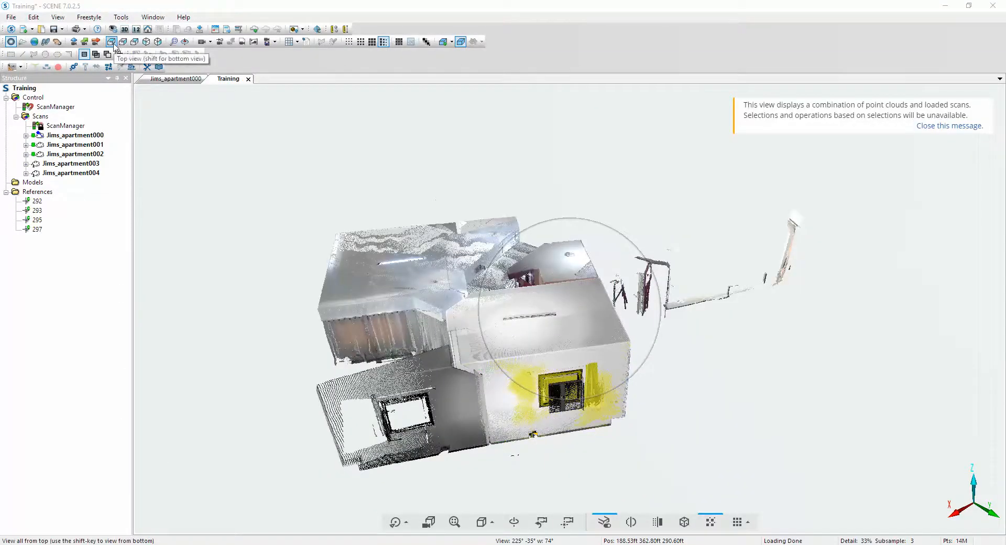
click(111, 42)
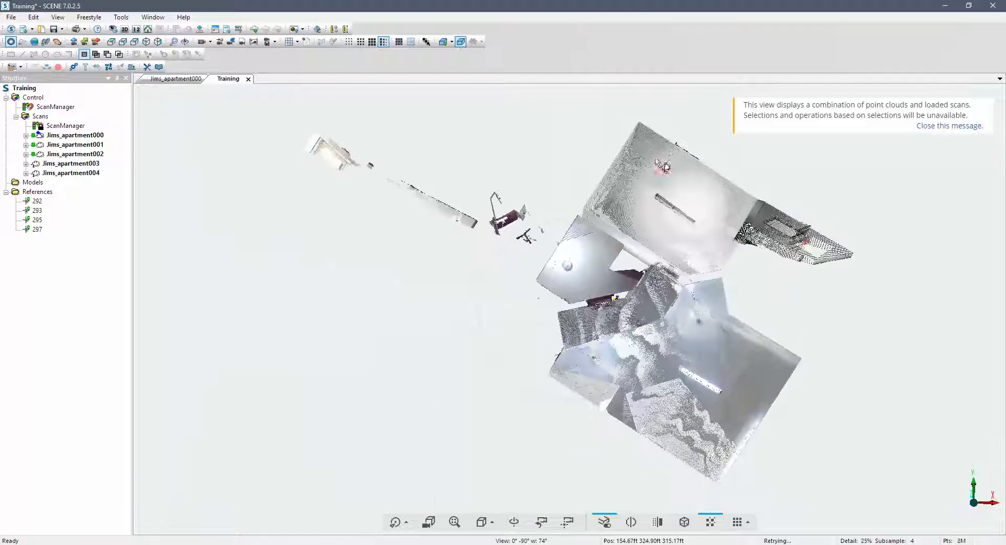
middle_drag(725, 296, 540, 298)
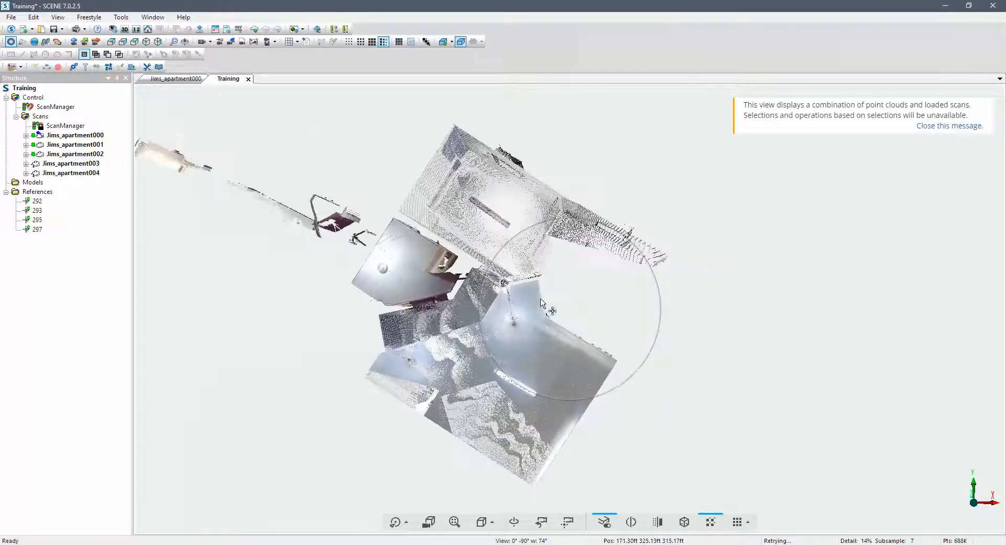